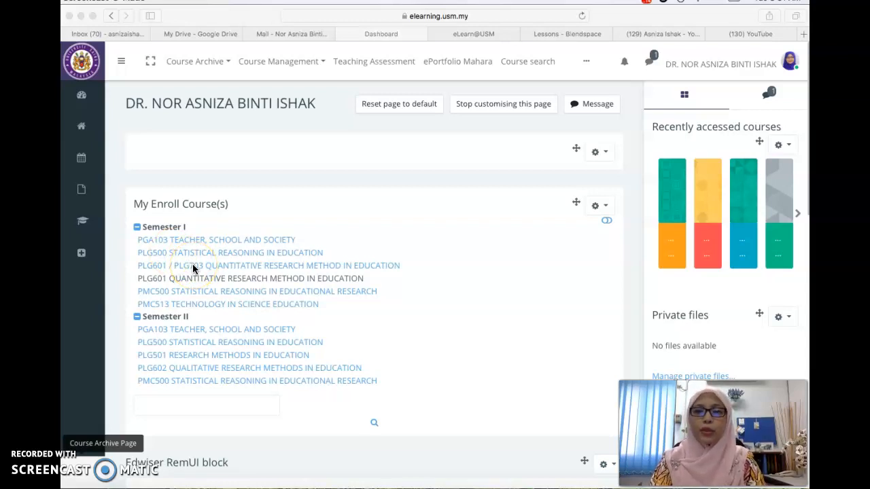
# - Open the Semester II course PLG500 STATISTICAL REASONING IN EDUCATION and start editing its week titled "Rangka Kursus dan Pengenalan kepada Penaakulan Statistik..."
pyautogui.click(207, 347)
pyautogui.click(198, 348)
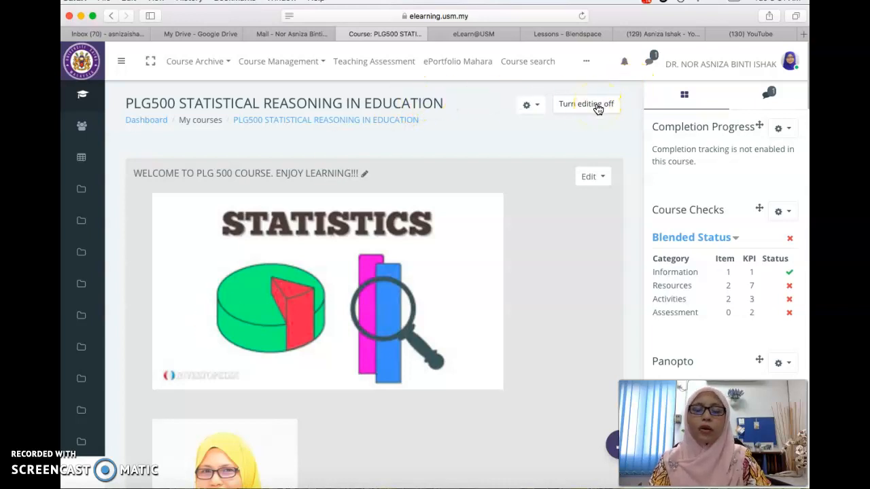
pyautogui.scroll(-5, 550, 190)
pyautogui.scroll(-8, 550, 191)
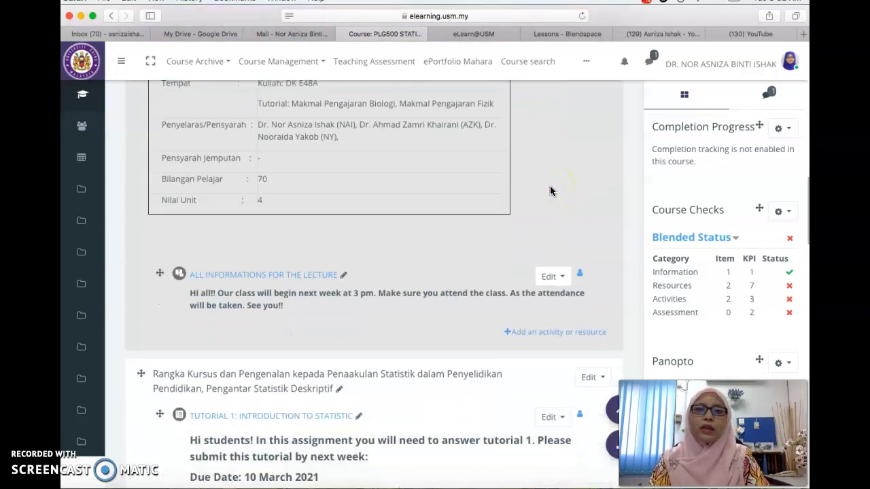
pyautogui.scroll(-1, 551, 191)
pyautogui.scroll(-5, 551, 191)
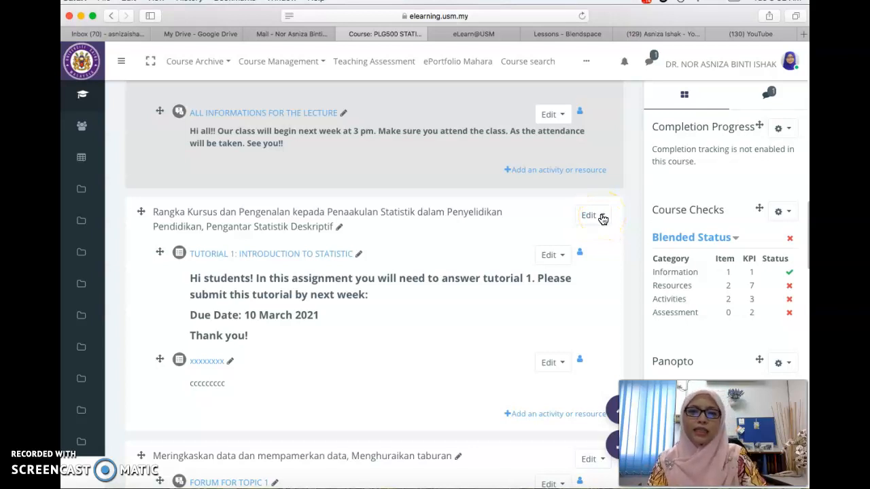
pyautogui.click(601, 216)
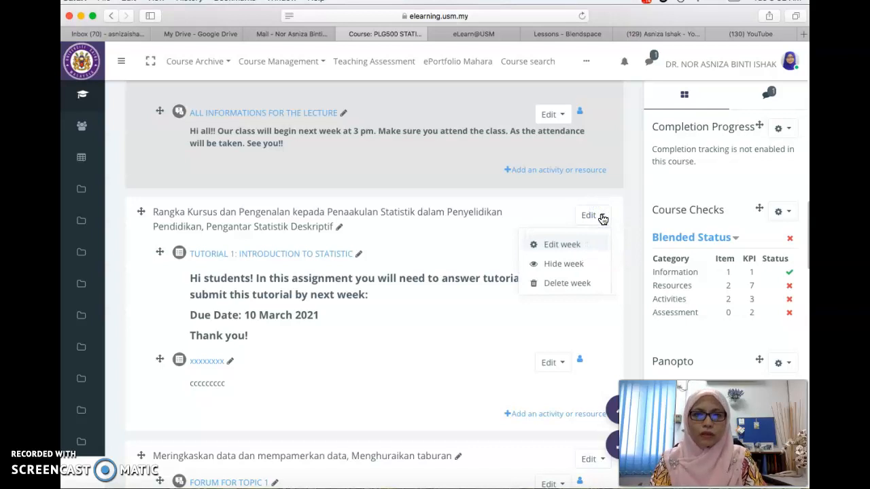
pyautogui.click(554, 246)
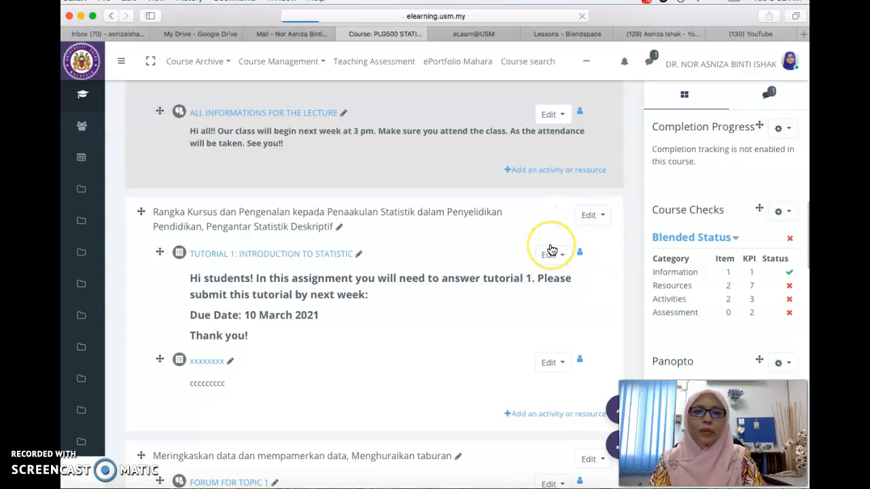
pyautogui.scroll(-2, 552, 250)
pyautogui.scroll(-1, 552, 250)
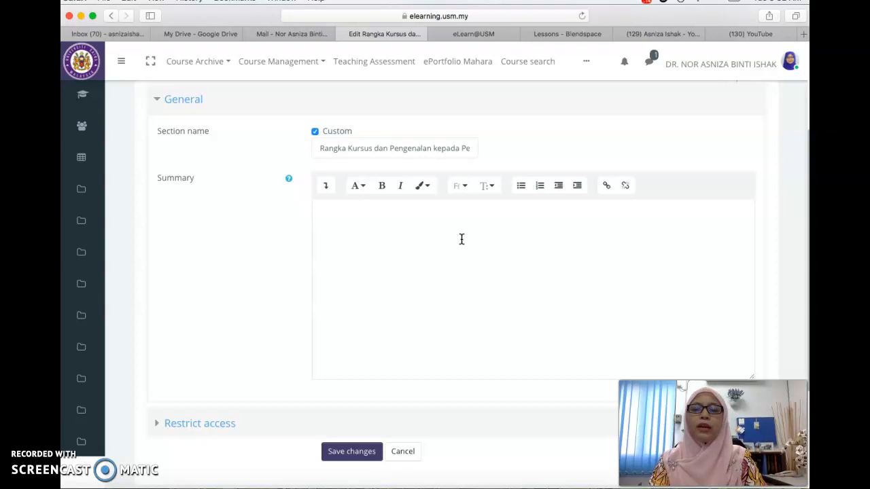
# - Write the week summary "Hi guys!! As an introduction for this week lecture, please watch this YouTuve video regarding an introduction to statistics."
pyautogui.click(385, 222)
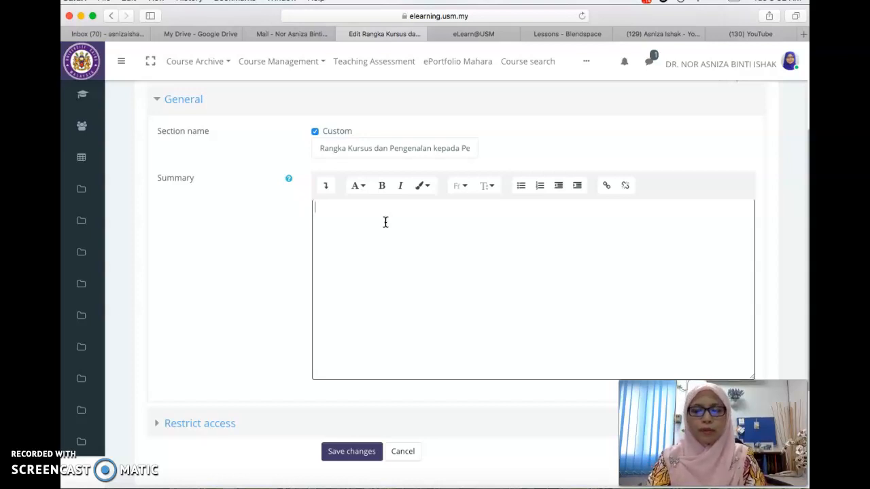
pyautogui.write('H')
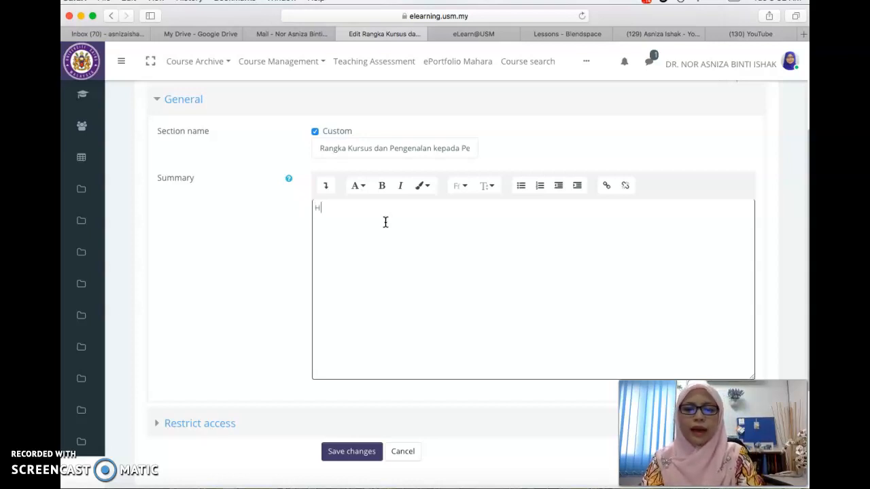
pyautogui.write('i guys!! As an ')
pyautogui.write('introductio')
pyautogui.write('n for this w')
pyautogui.write('eek lect')
pyautogui.write('ure, please ')
pyautogui.write('watch thi')
pyautogui.write('s Y')
pyautogui.write('oytube')
pyautogui.press('BackSpace')
pyautogui.press('BackSpace')
pyautogui.press('BackSpace')
pyautogui.press('BackSpace')
pyautogui.write('uTuve video ')
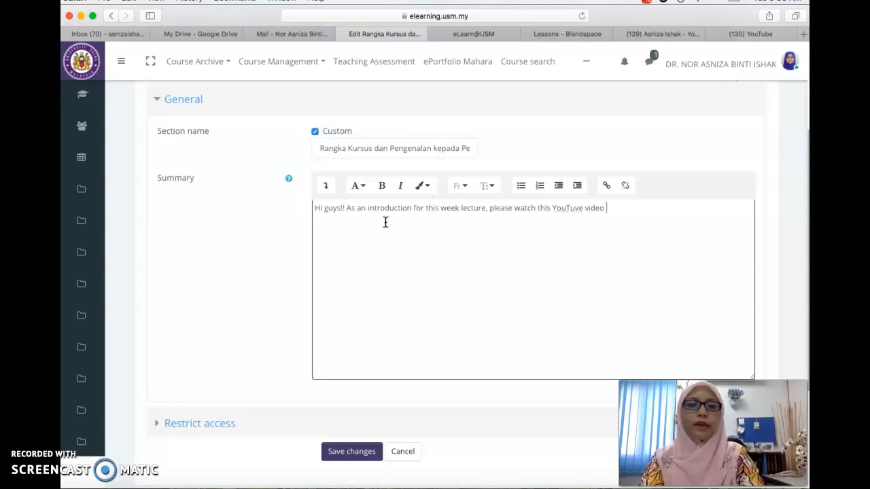
pyautogui.write('regard')
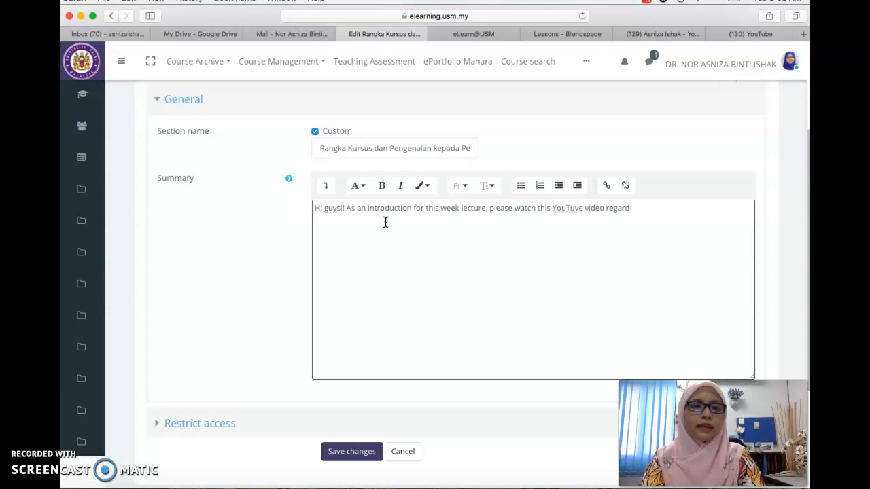
pyautogui.write('ing an introduction to statistics')
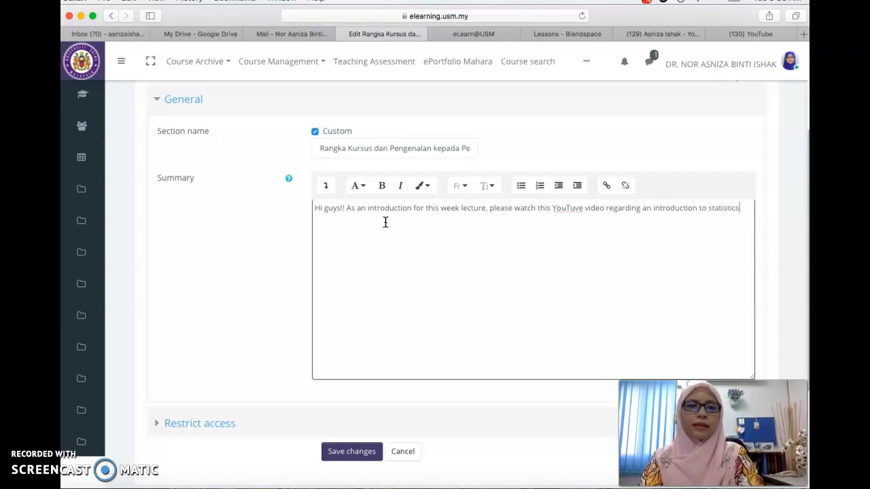
pyautogui.write('.')
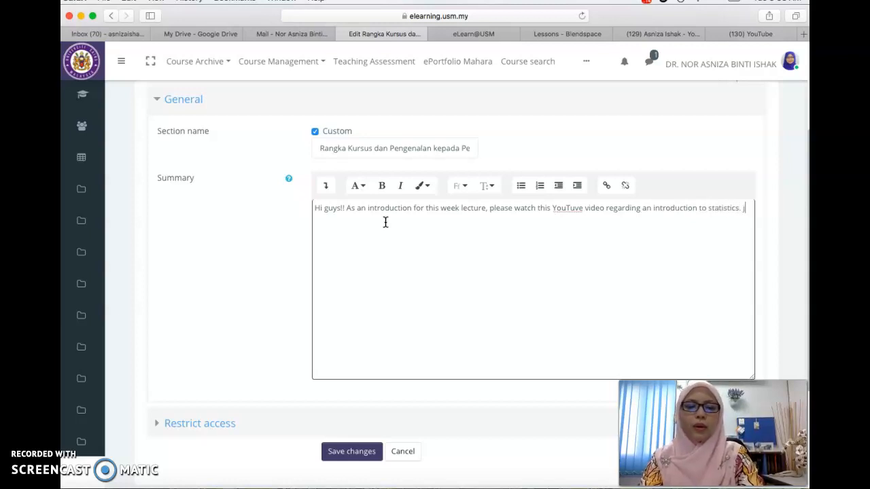
# - Add the closing sentences "Hope you enjoy the video. Thank you." to the week summary
pyautogui.press('Return')
pyautogui.write('Hope ')
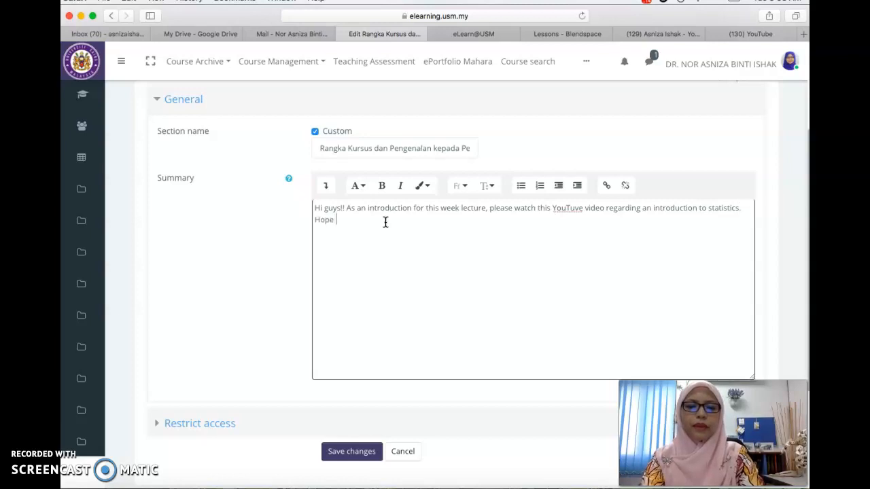
pyautogui.write('you enjoy the video')
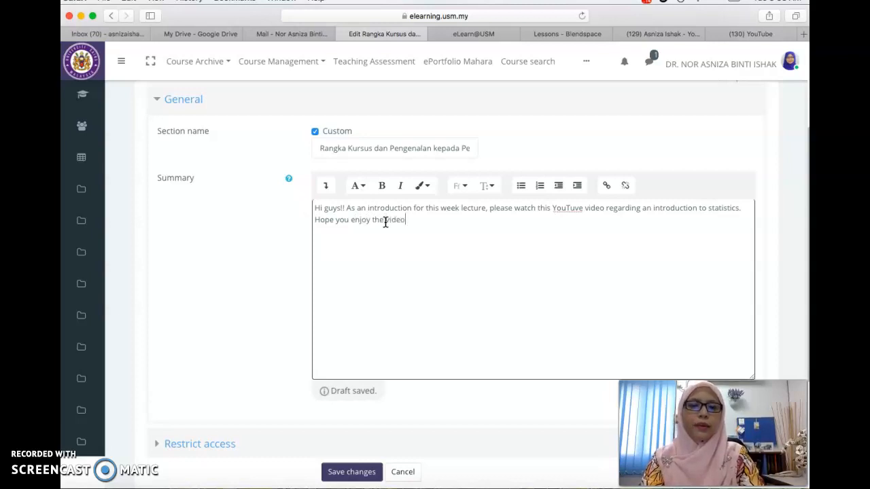
pyautogui.write('. Thank you.')
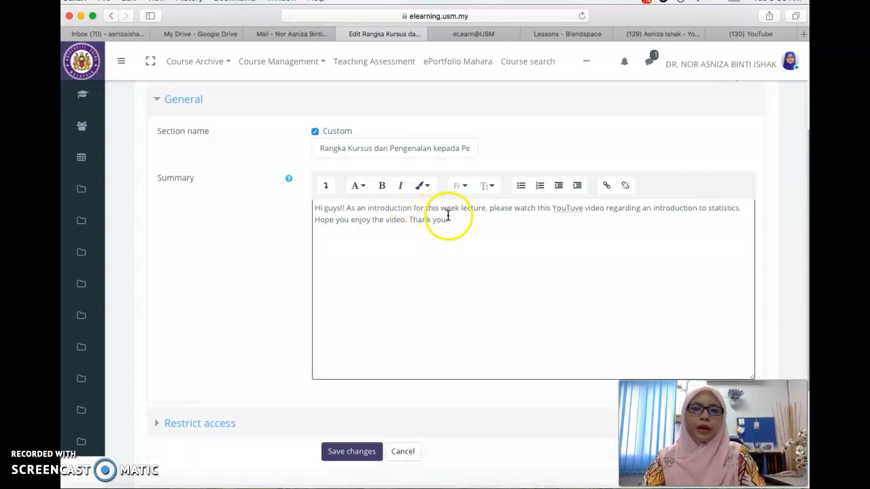
# - Format the entire week summary text as bold in the large font size and save the changes
pyautogui.moveTo(447, 219); pyautogui.dragTo(314, 208)
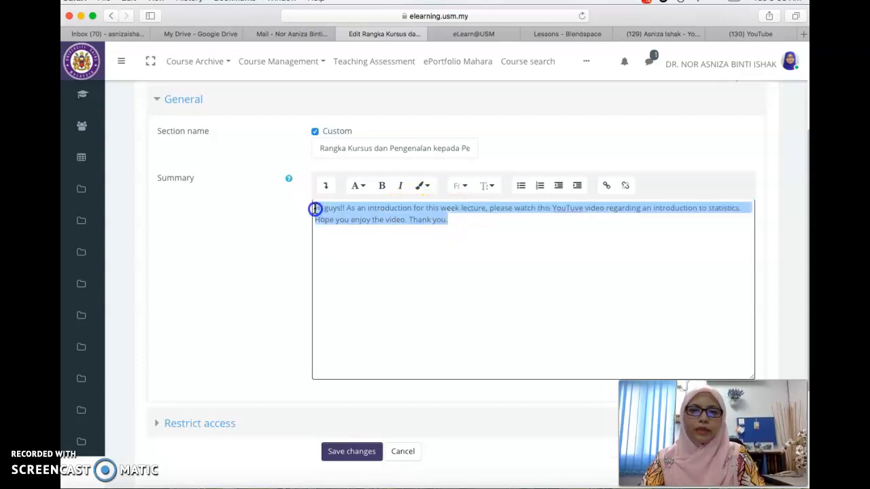
pyautogui.click(383, 185)
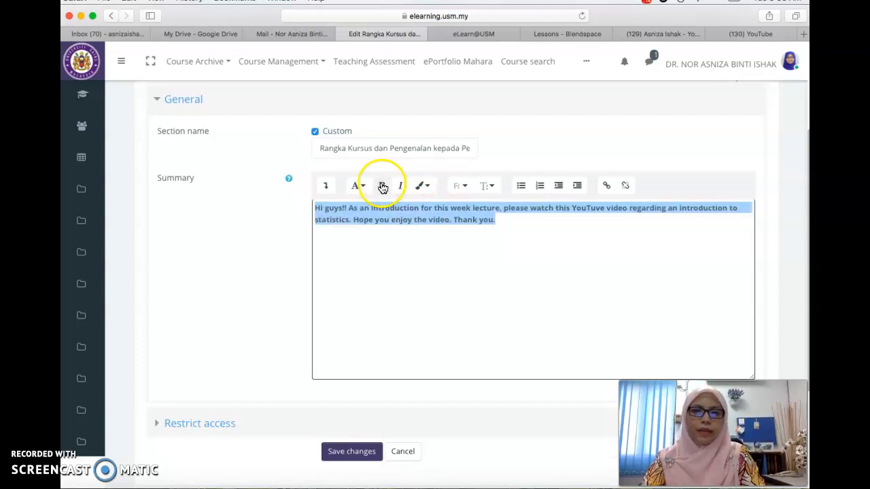
pyautogui.click(486, 186)
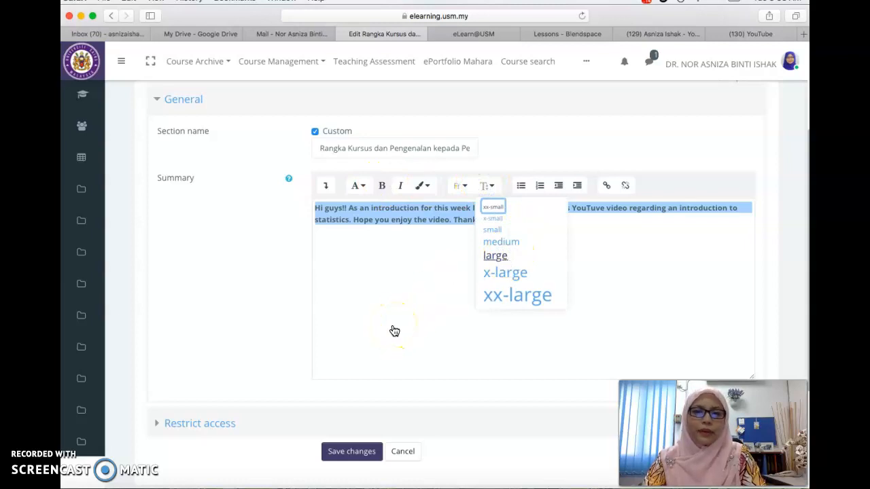
pyautogui.scroll(-1, 394, 331)
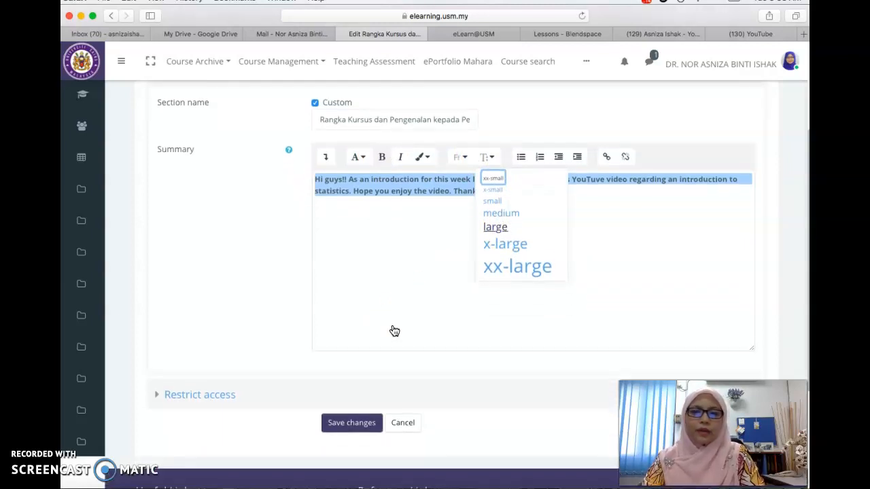
pyautogui.press('Return')
pyautogui.click(415, 301)
pyautogui.click(349, 417)
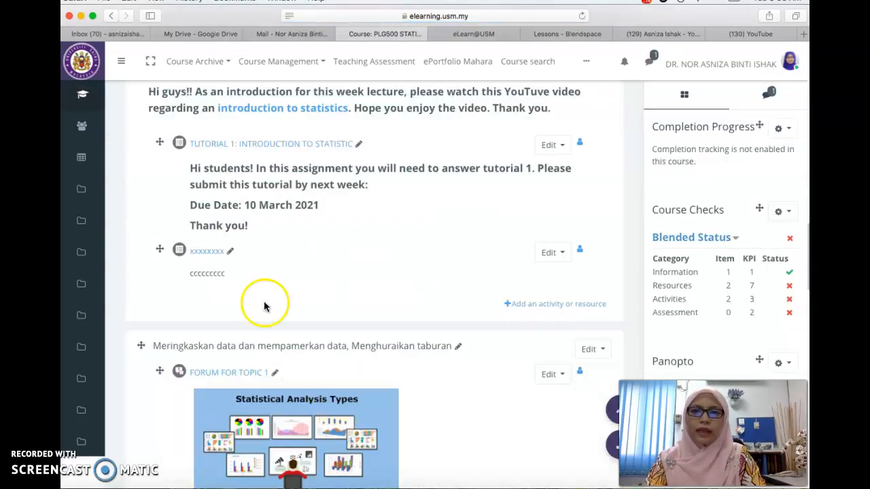
# - Reopen the "Rangka Kursus dan Pengenalan" week for editing and bring up its summary text
pyautogui.scroll(2, 252, 170)
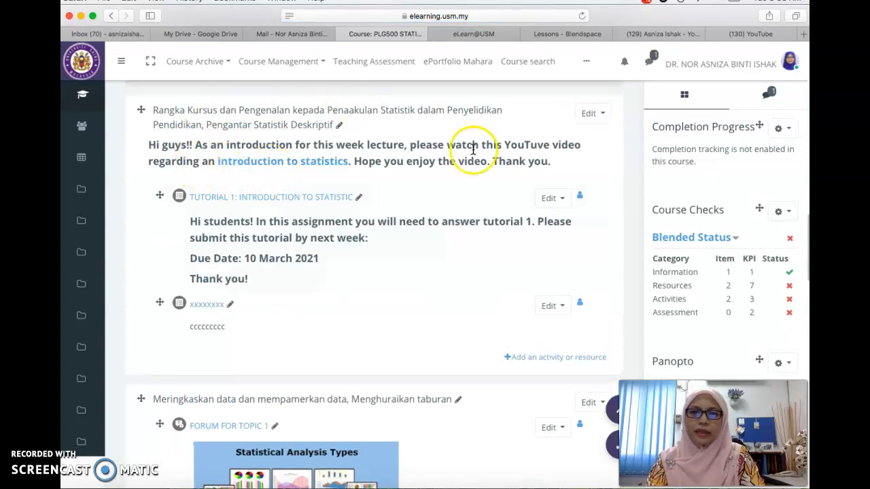
pyautogui.click(604, 115)
pyautogui.click(563, 143)
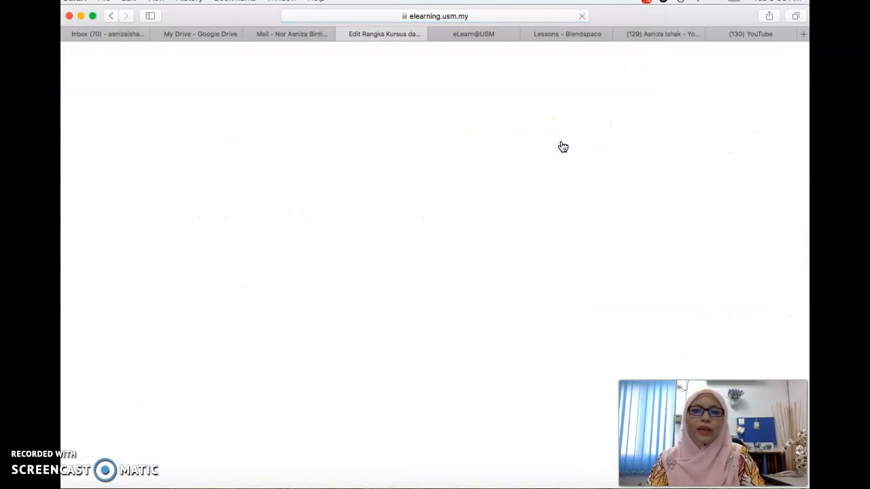
pyautogui.click(445, 252)
pyautogui.scroll(-3, 435, 254)
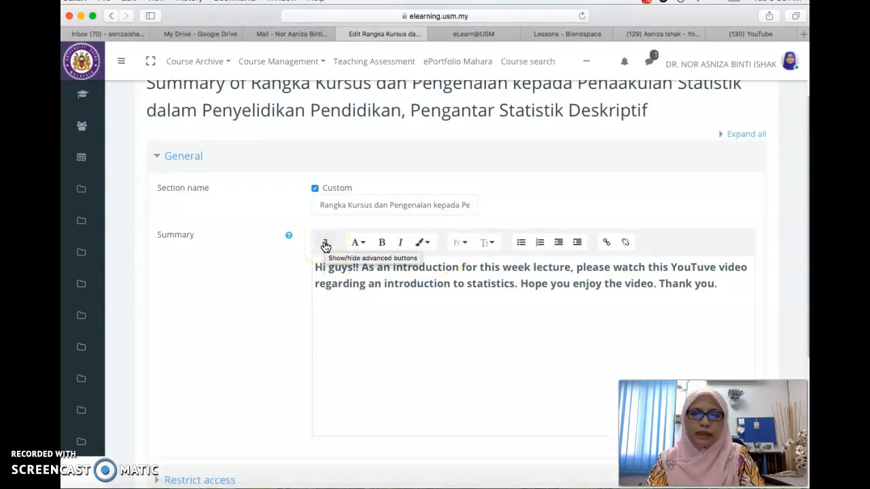
# - Show the advanced editing tools, switch the summary to its HTML source, and add two empty lines after the last paragraph
pyautogui.click(326, 245)
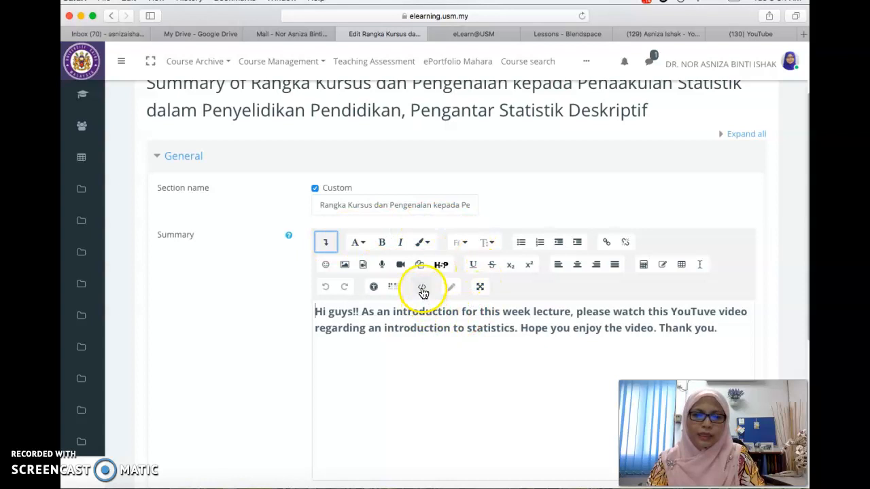
pyautogui.click(731, 332)
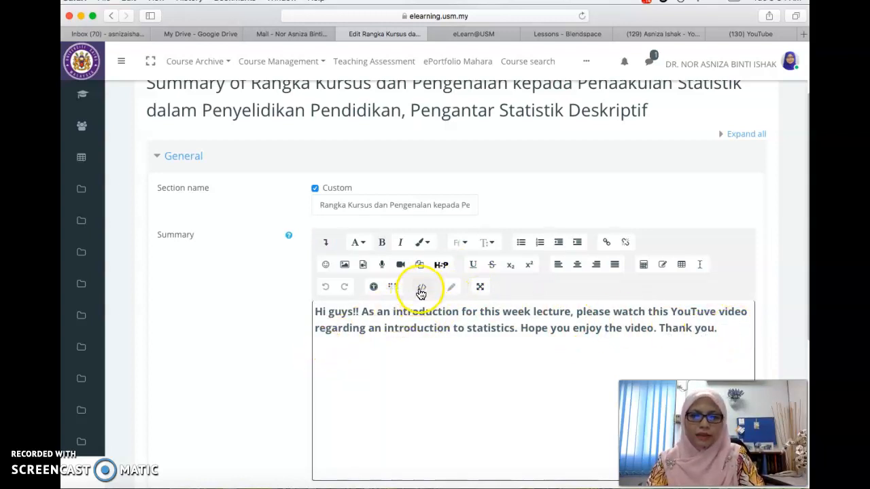
pyautogui.click(422, 288)
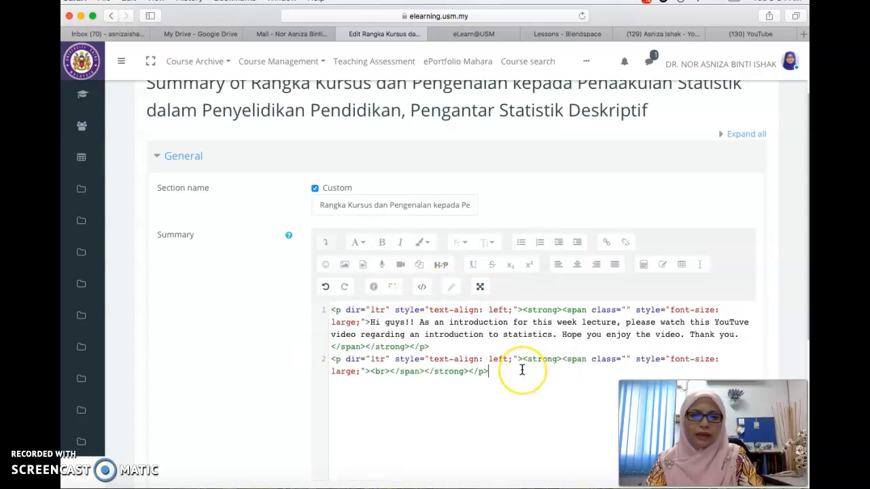
pyautogui.press('Return')
pyautogui.press('Return')
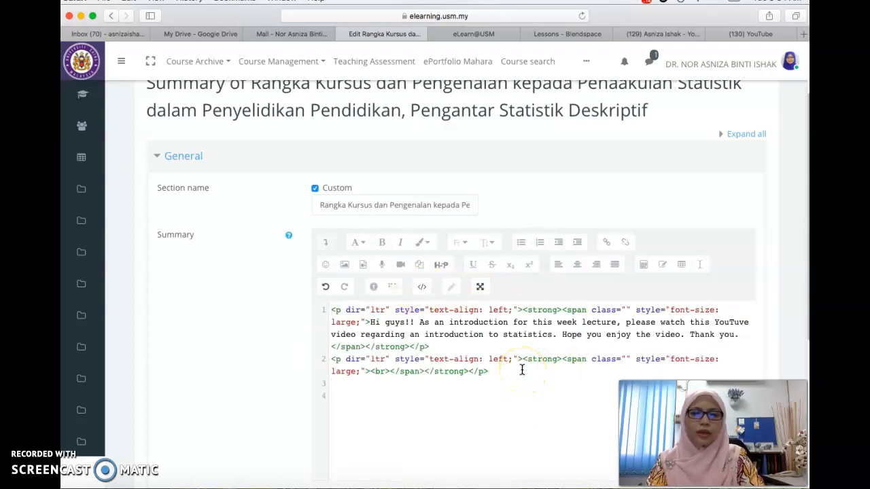
pyautogui.scroll(-1, 522, 370)
pyautogui.click(342, 374)
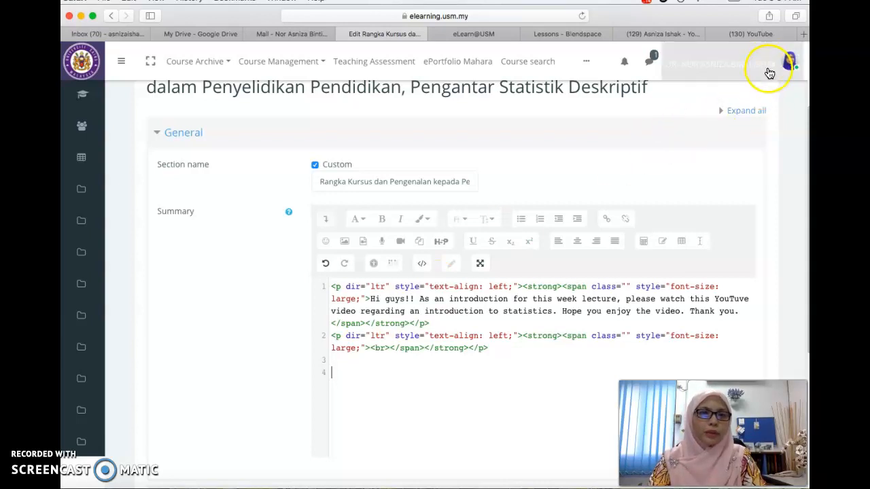
# - Switch to the open YouTube page and search for "introduction to statistics"
pyautogui.click(756, 34)
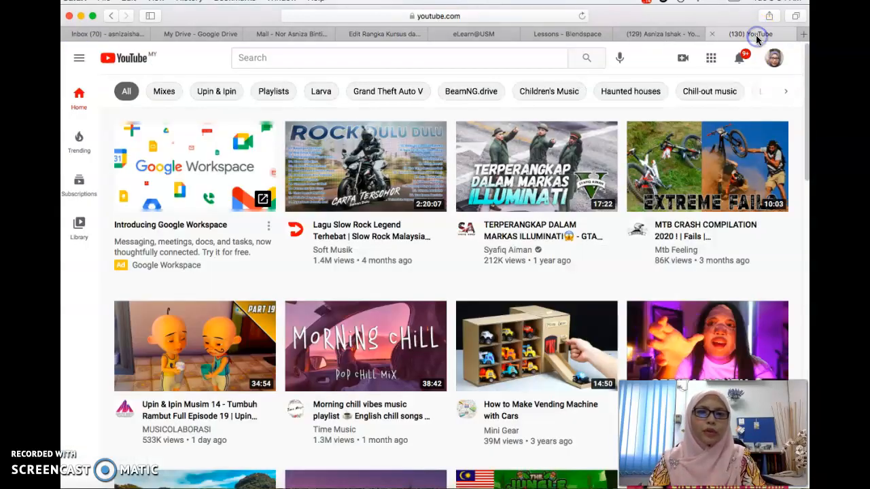
pyautogui.click(345, 58)
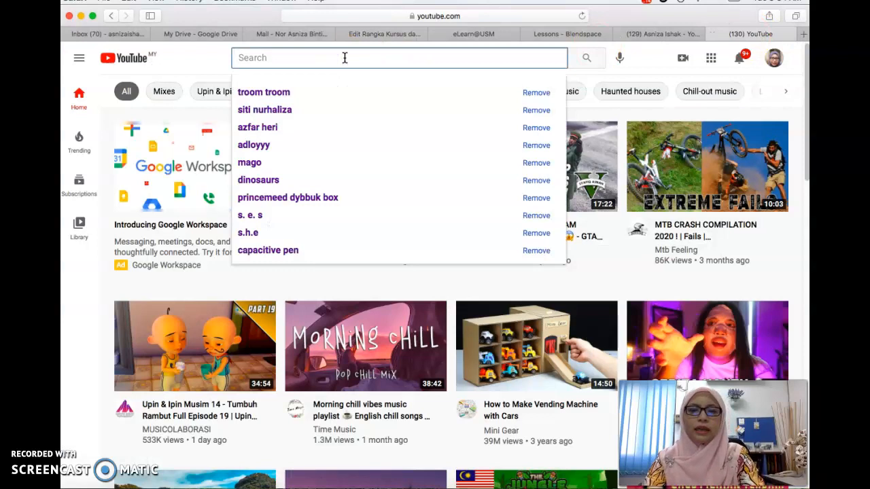
pyautogui.write('intrtro')
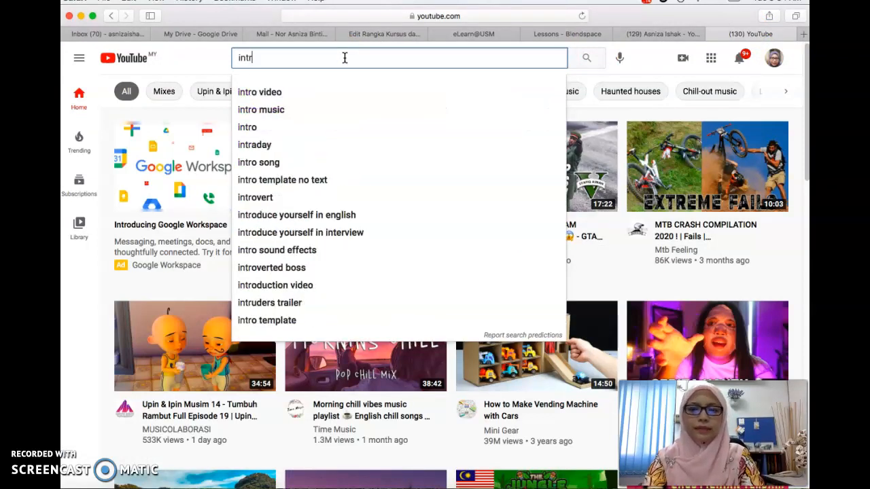
pyautogui.press('BackSpace')
pyautogui.press('BackSpace')
pyautogui.press('BackSpace')
pyautogui.press('BackSpace')
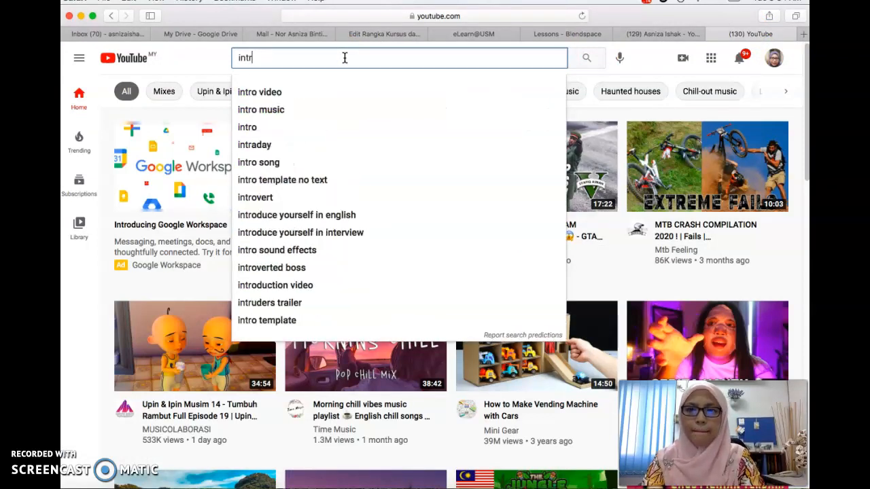
pyautogui.write('ro')
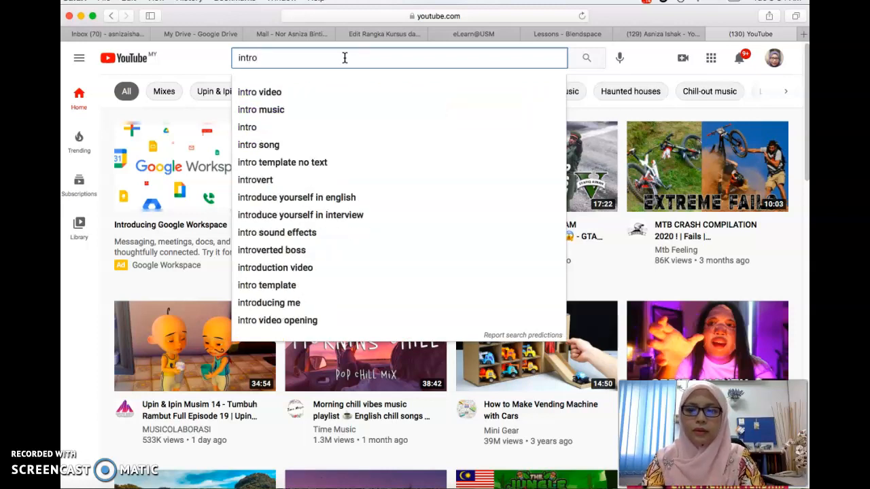
pyautogui.write('duction to ')
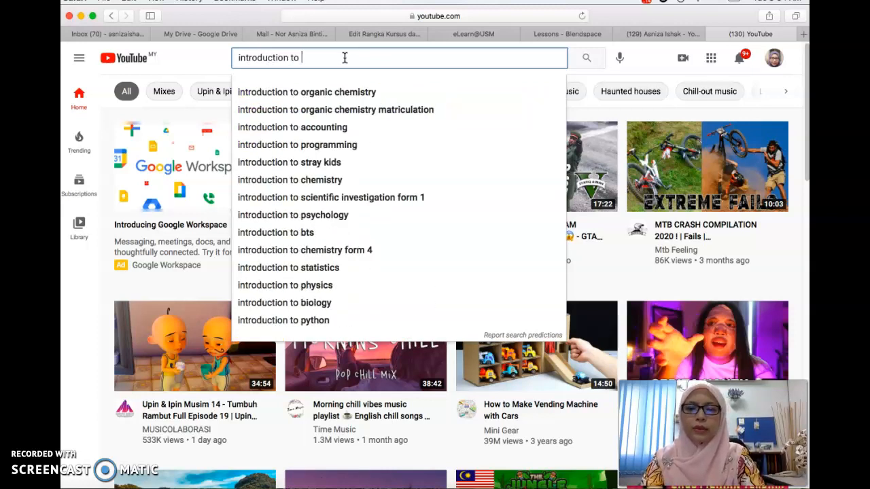
pyautogui.write('statistics')
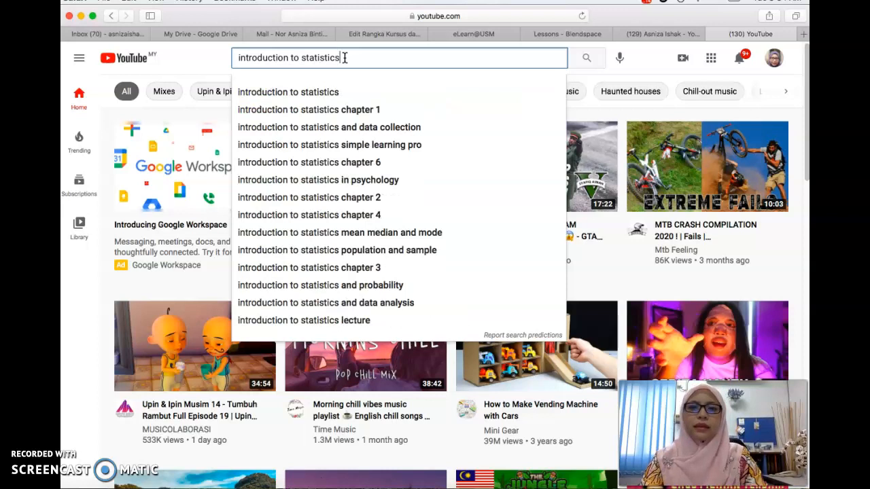
pyautogui.press('Return')
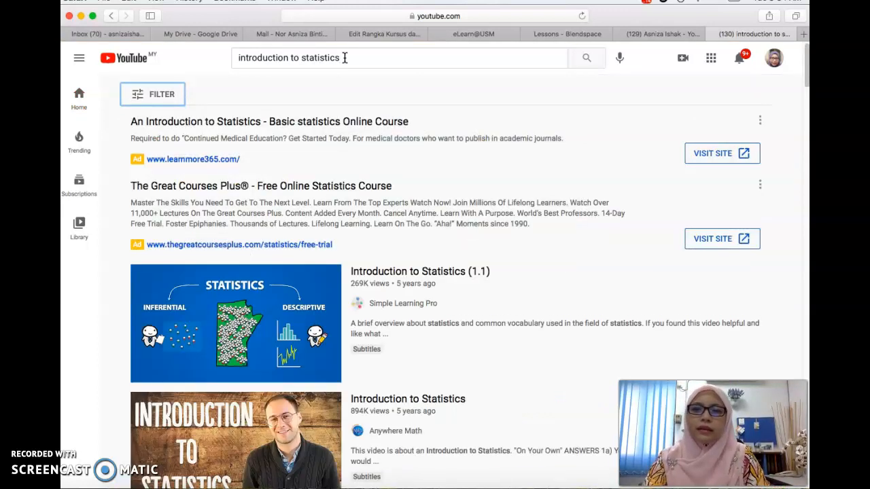
# - Open the Simple Learning Pro video "Introduction to Statistics (1.1)", skipping the advert and Premium offer, and pause its playback
pyautogui.scroll(-4, 316, 196)
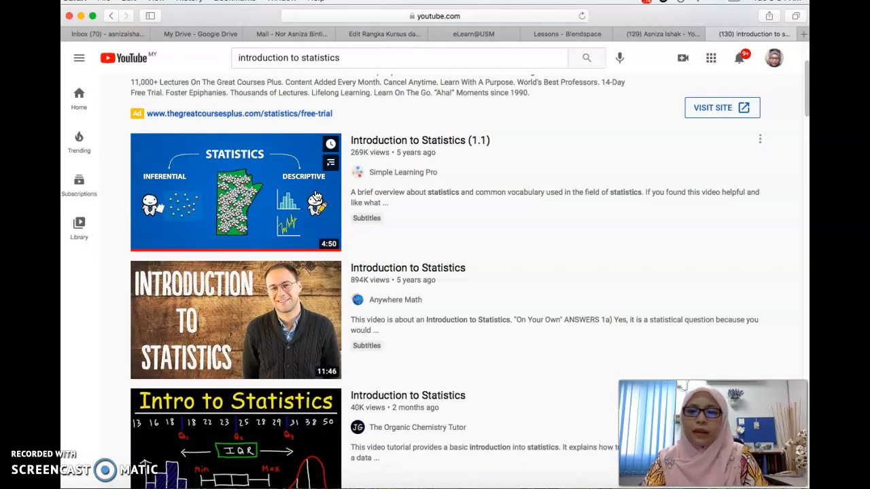
pyautogui.scroll(-1, 316, 196)
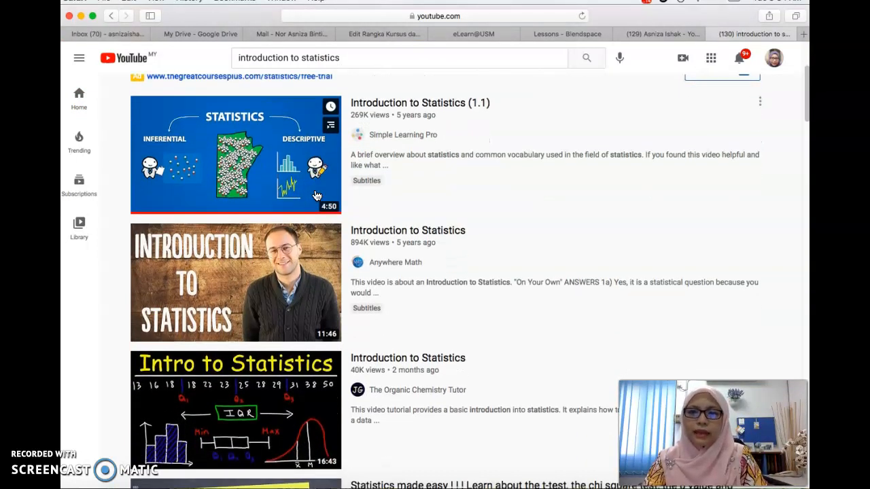
pyautogui.click(211, 187)
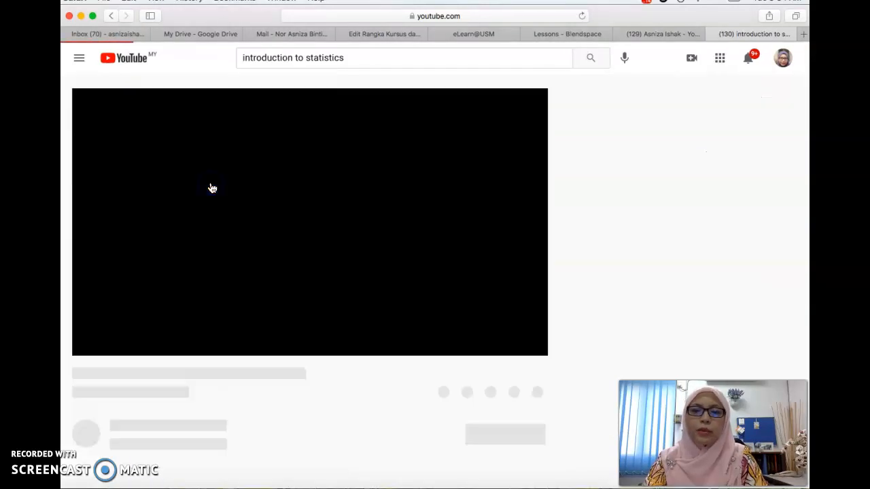
pyautogui.scroll(-2, 212, 188)
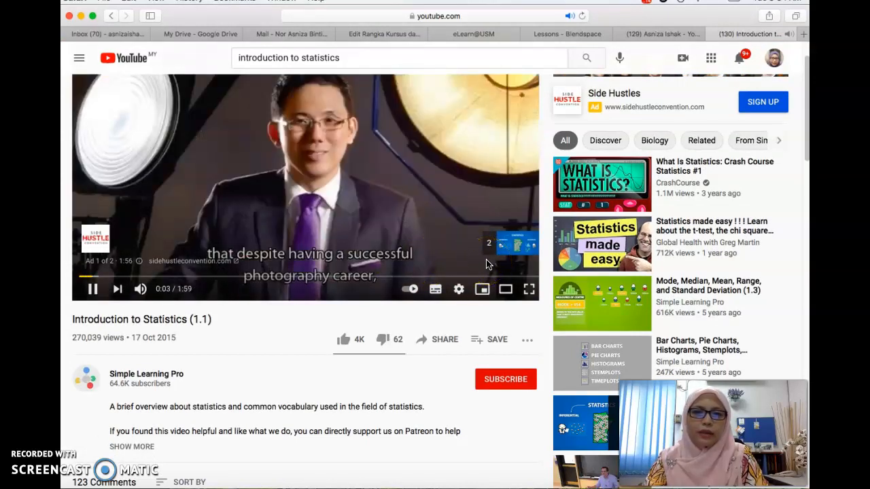
pyautogui.click(503, 244)
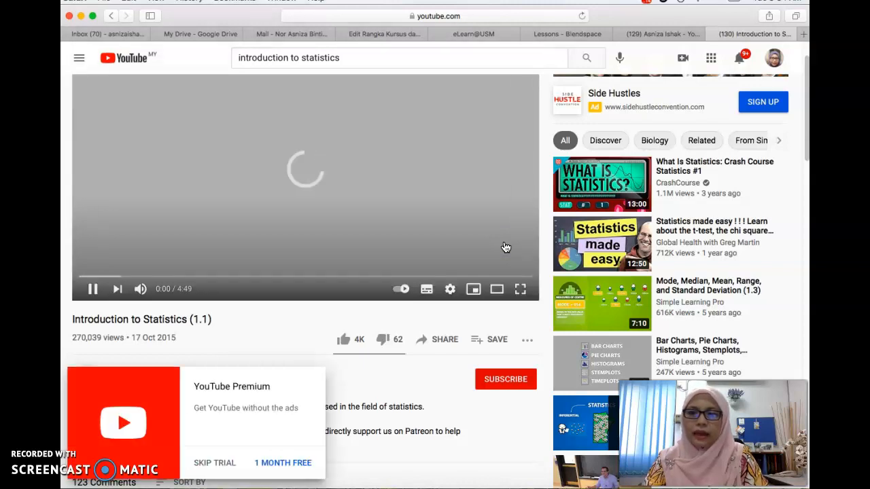
pyautogui.click(212, 468)
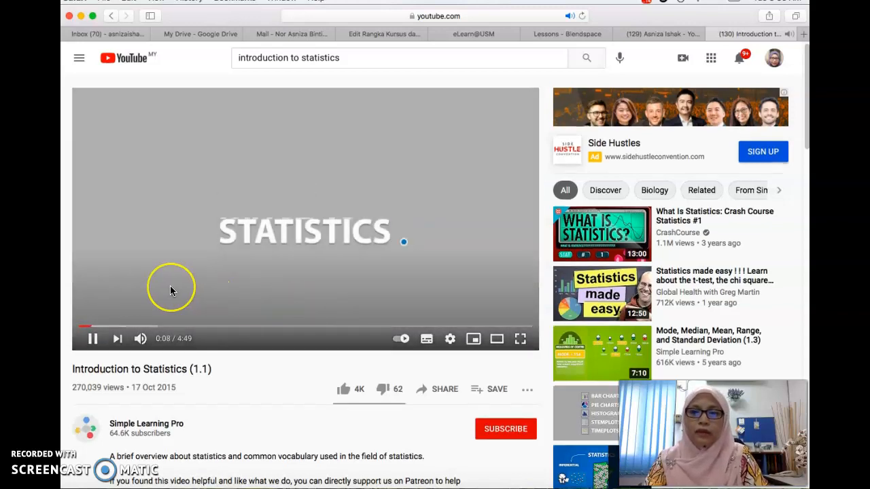
pyautogui.click(81, 347)
pyautogui.scroll(-2, 523, 299)
pyautogui.scroll(-1, 528, 308)
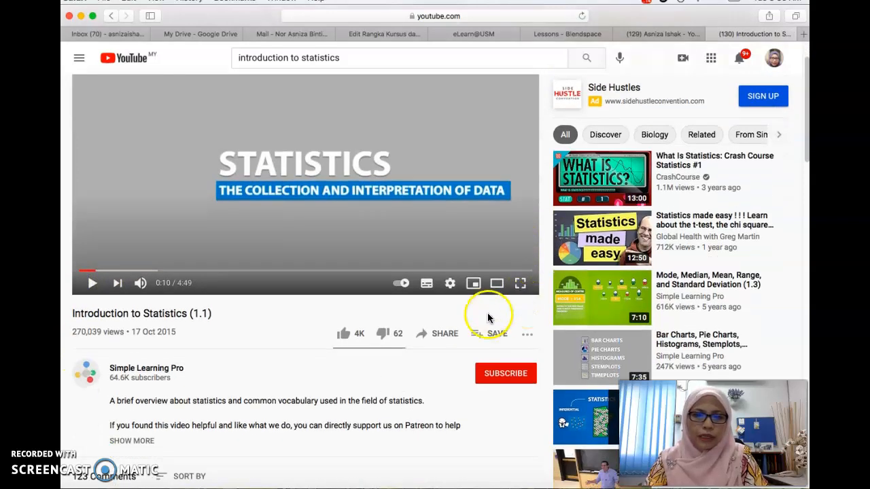
# - Bring up the video's embed sharing option and copy the iframe code with the player controls option kept on
pyautogui.click(445, 336)
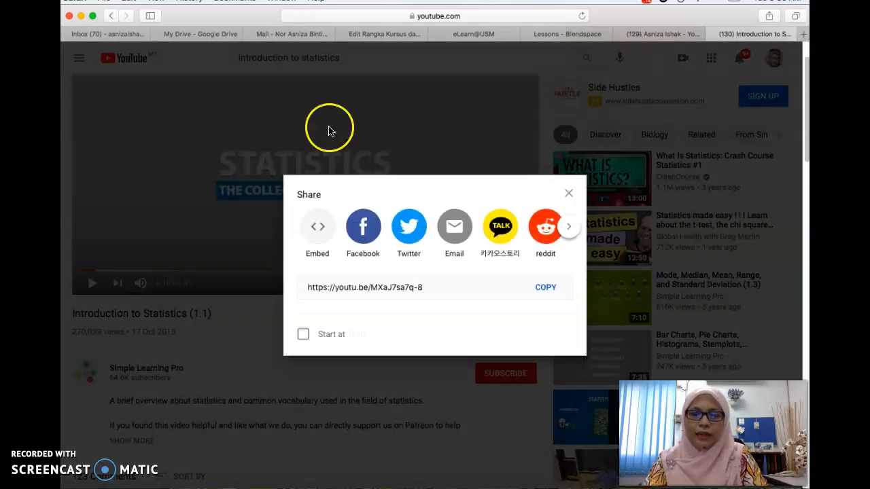
pyautogui.click(317, 229)
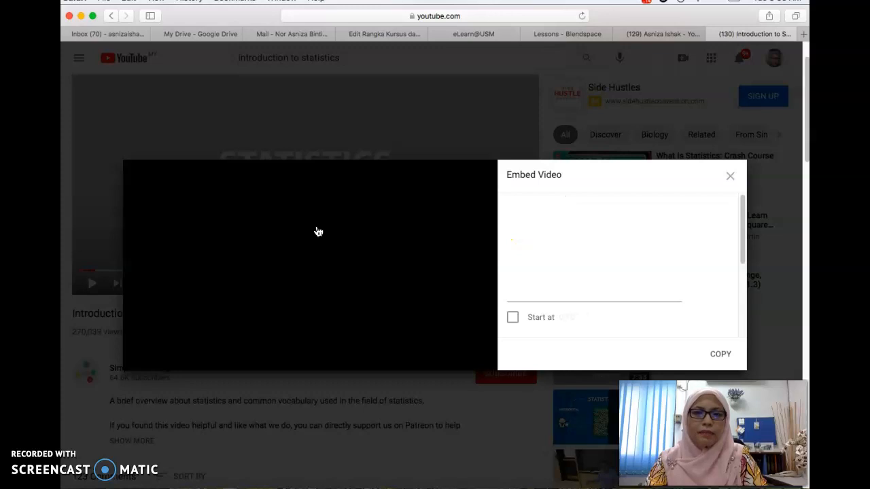
pyautogui.click(677, 179)
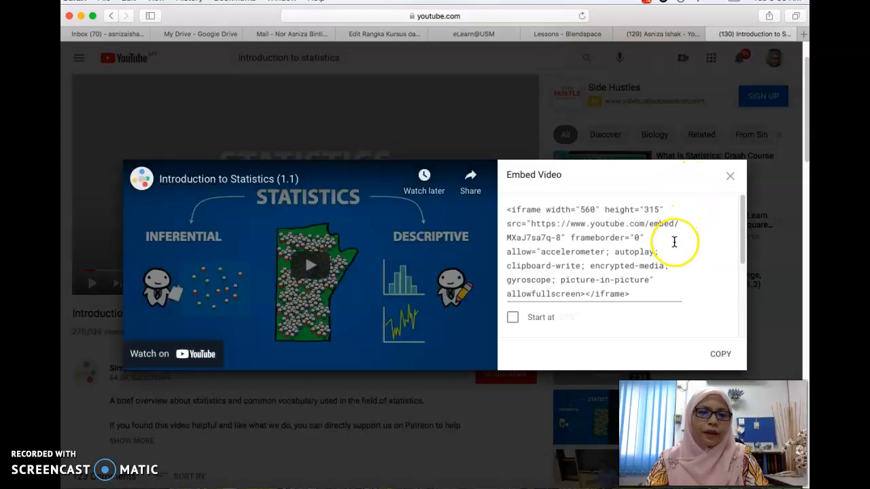
pyautogui.scroll(-1, 700, 242)
pyautogui.scroll(-4, 679, 242)
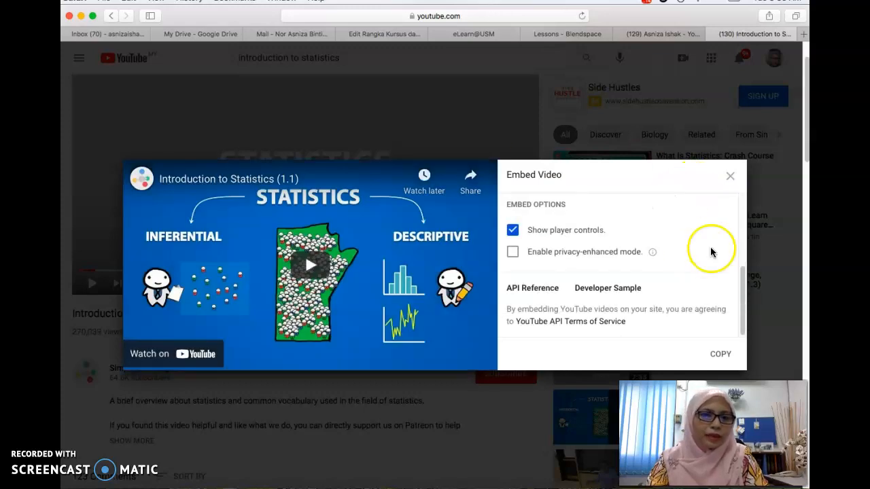
pyautogui.click(718, 355)
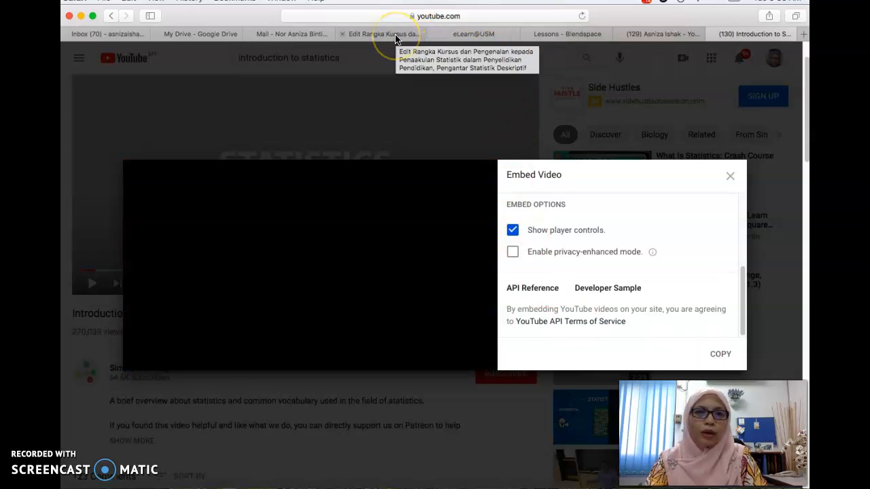
# - Return to the Moodle section editor, paste the copied iframe code on line 4 of the summary's HTML source, and save the changes
pyautogui.click(395, 35)
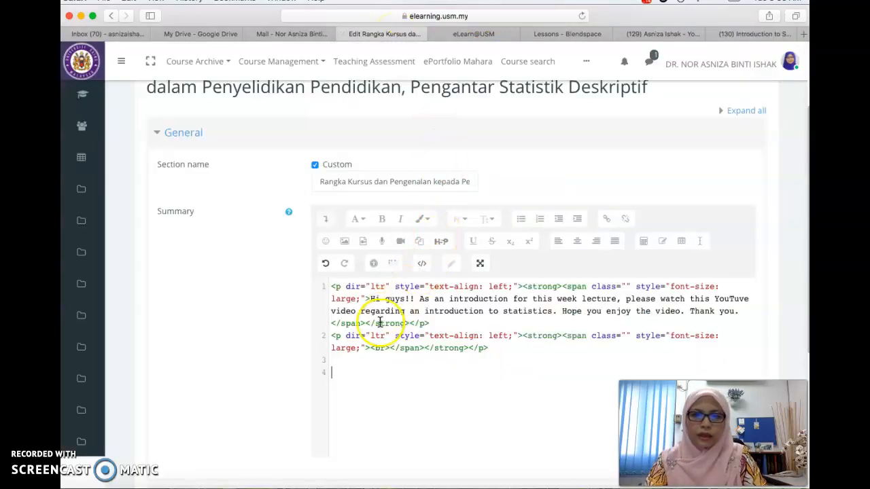
pyautogui.write('<iframe width="560" height="315" src="https://www.youtube.com/embed/MXaJ7sa7q-8" frameborder="0" allow="accelerometer; autoplay; clipboard-write; encrypted-media; gyroscope; picture-in-picture" allowfullscreen></iframe>')
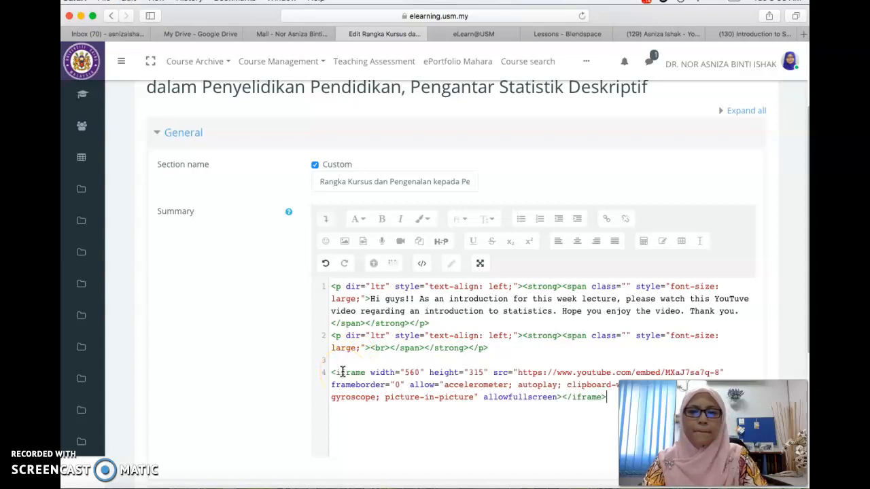
pyautogui.scroll(-2, 343, 372)
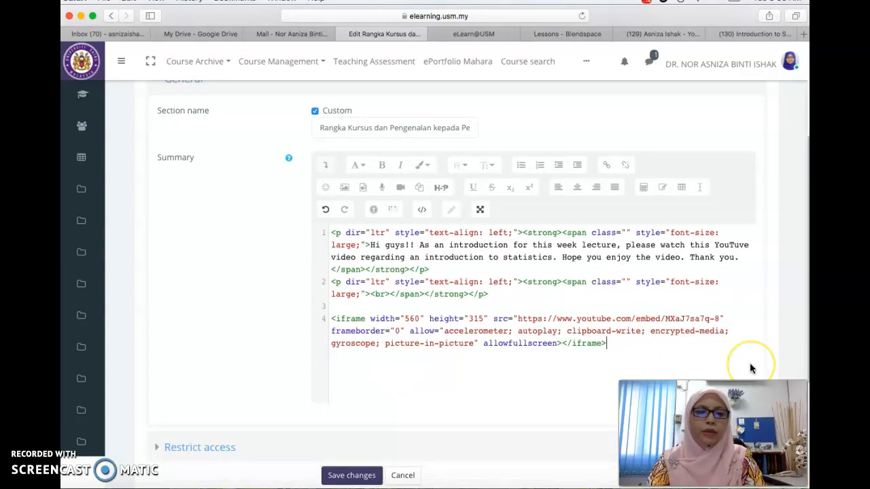
pyautogui.scroll(-1, 751, 369)
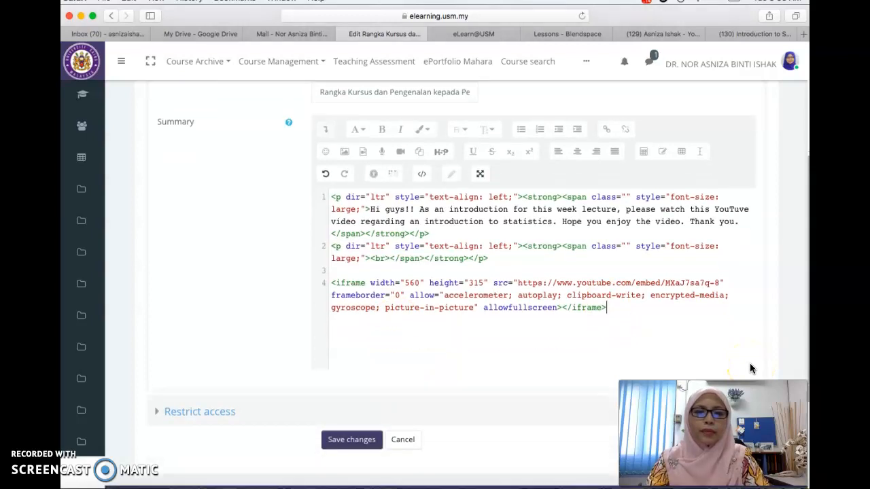
pyautogui.click(350, 441)
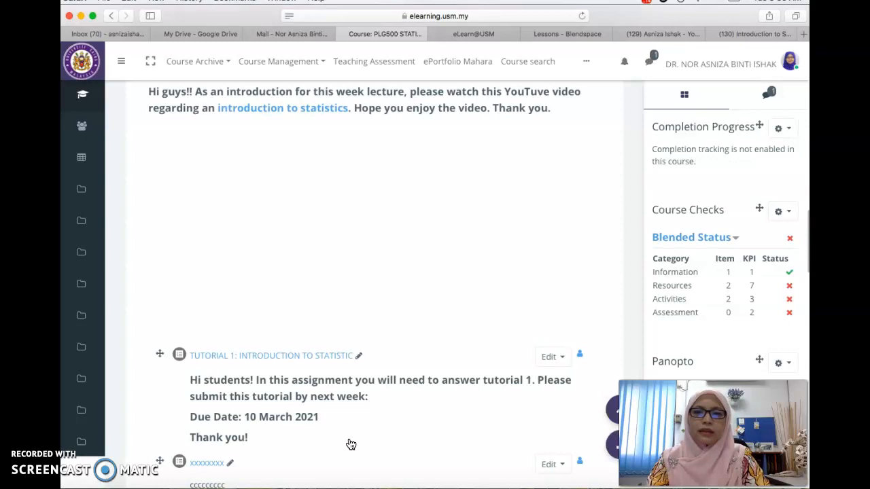
# - Reload the PLG500 course page and check the embedded video under the week's message by playing it briefly and pausing it
pyautogui.click(518, 16)
pyautogui.press('Return')
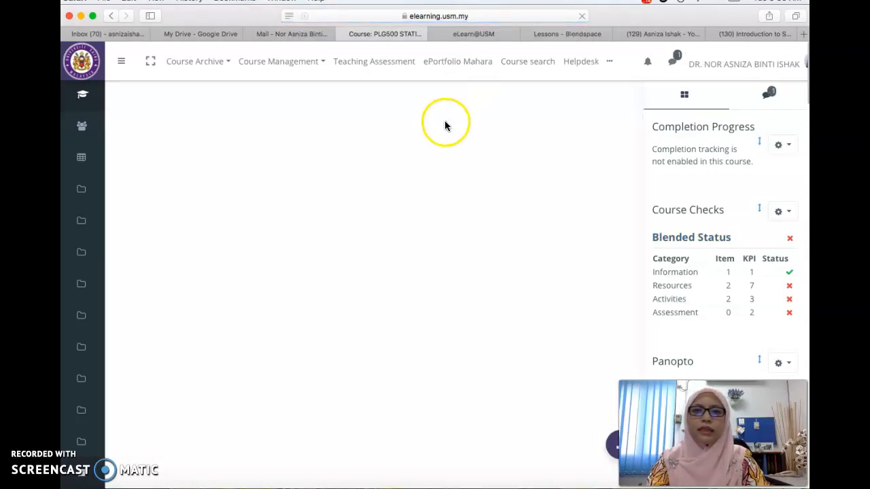
pyautogui.scroll(1, 445, 125)
pyautogui.scroll(-1, 445, 126)
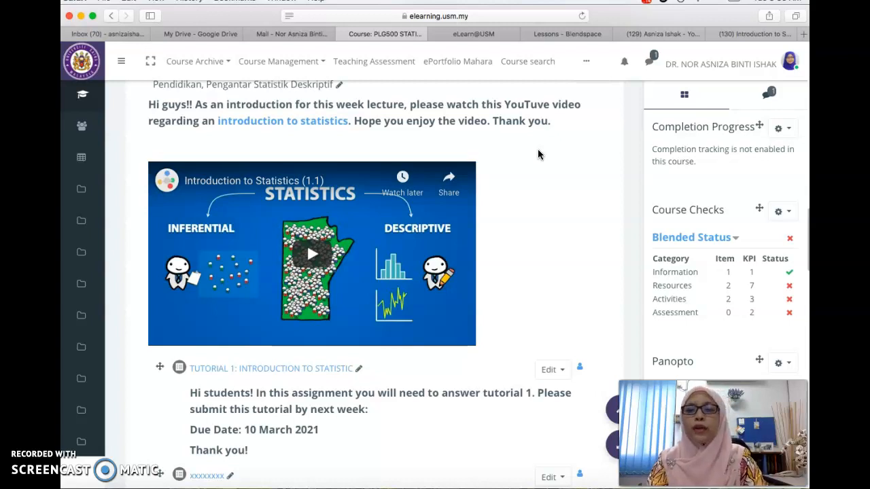
pyautogui.click(310, 254)
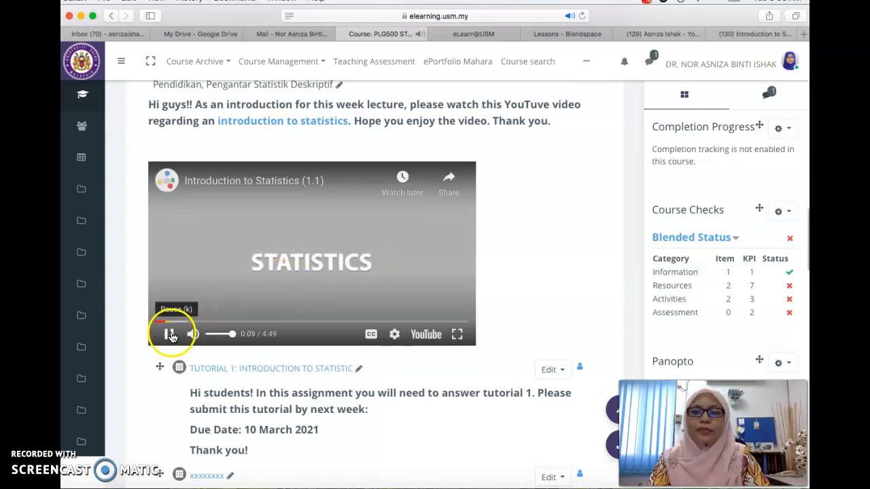
pyautogui.click(169, 334)
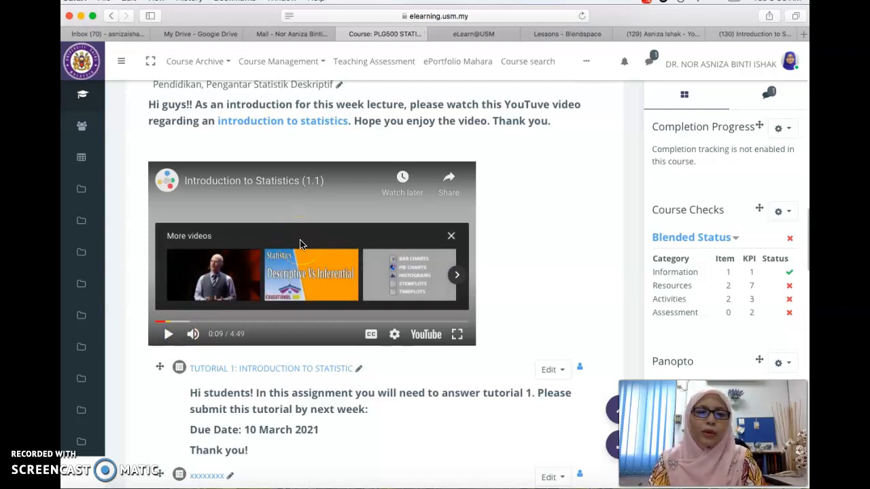